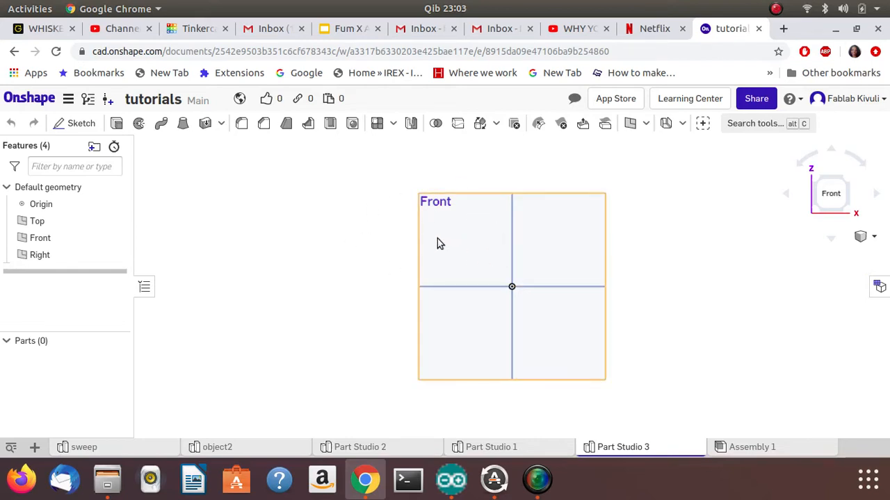
Start a sketch on the Front plane and draw a horizontal line about 37 mm long from the origin toward negative X
left_click(76, 125)
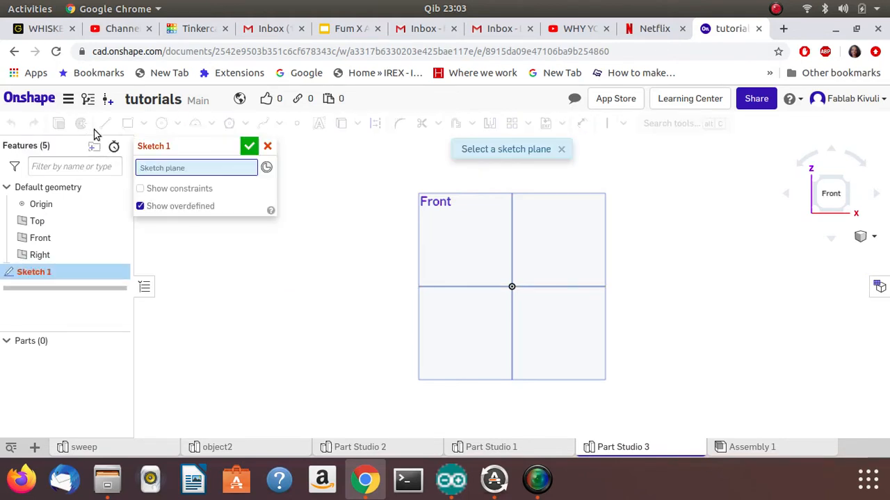
left_click(465, 219)
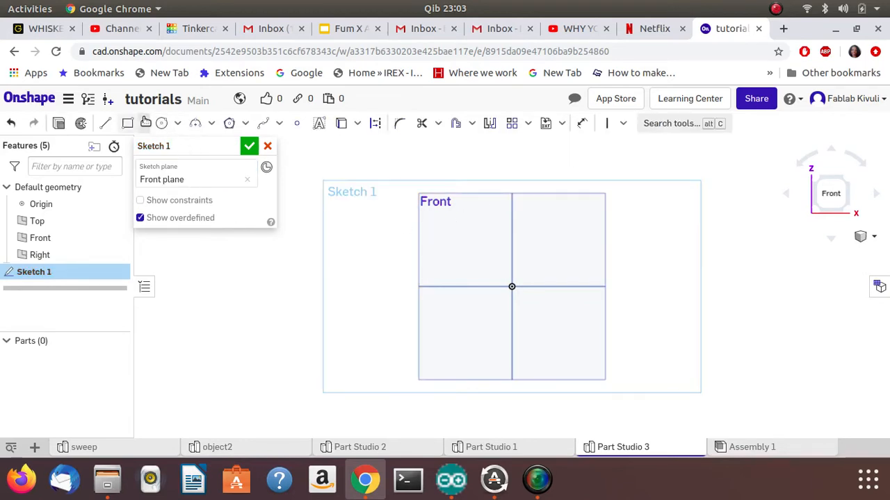
left_click(107, 126)
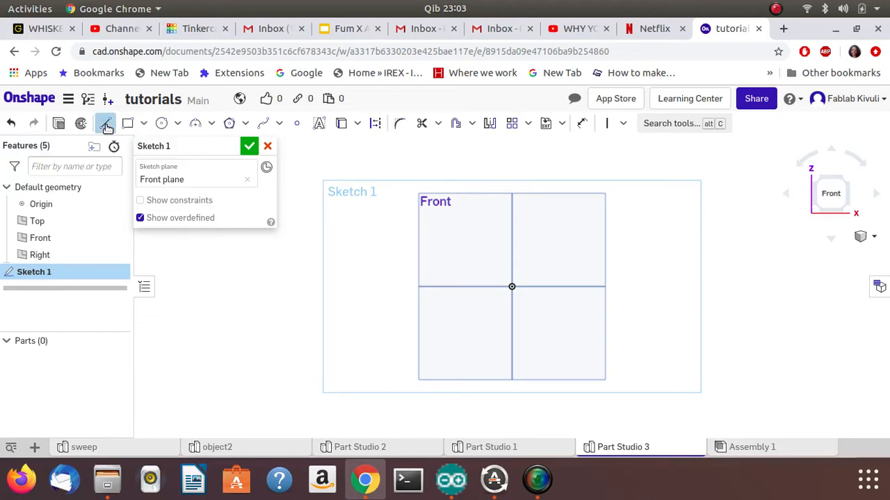
left_click(510, 286)
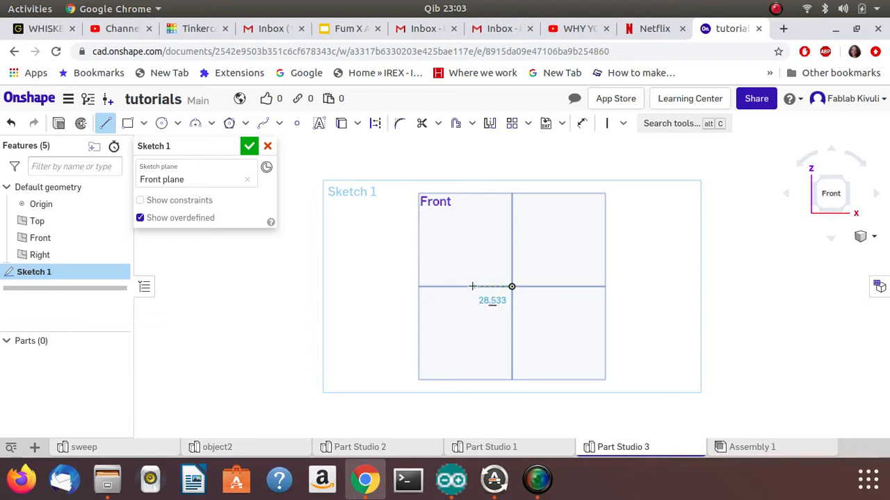
left_click(466, 287)
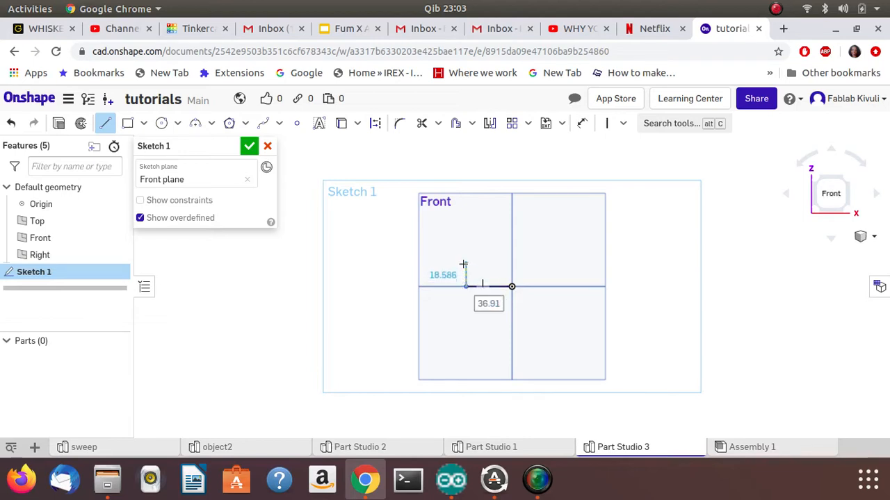
Continue from the base line with stepped segments about 18.6, 12.7, 11.5, 12, 10.5 and 19.5 mm long, closing vertically to the origin
left_click(463, 264)
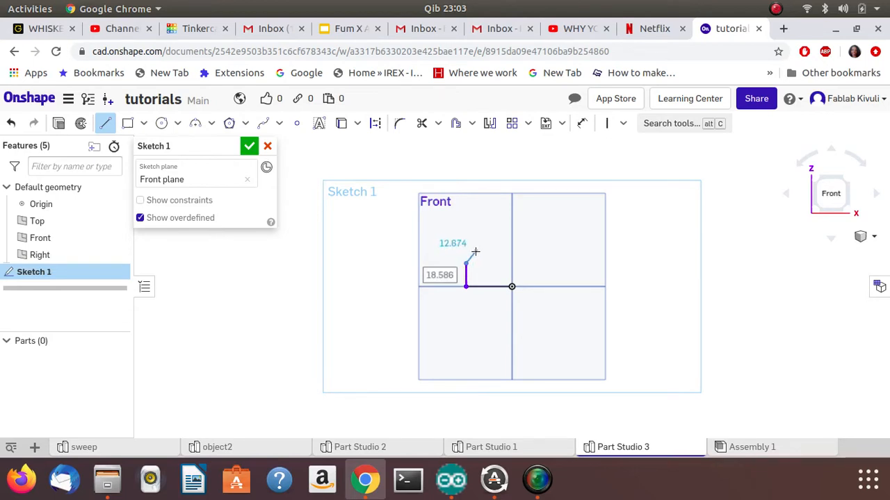
left_click(475, 251)
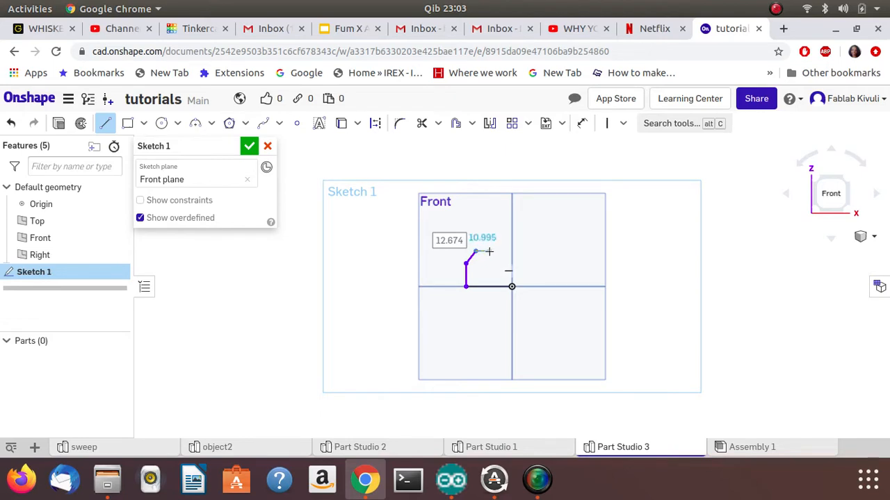
left_click(490, 252)
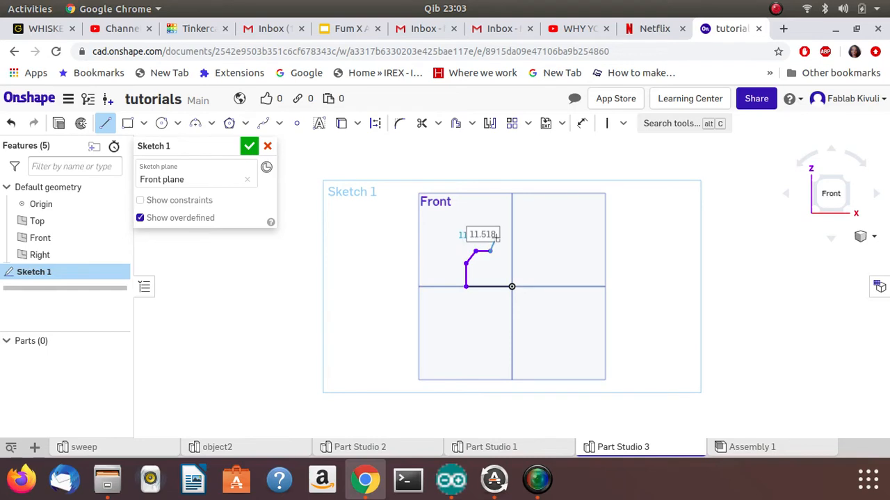
left_click(496, 237)
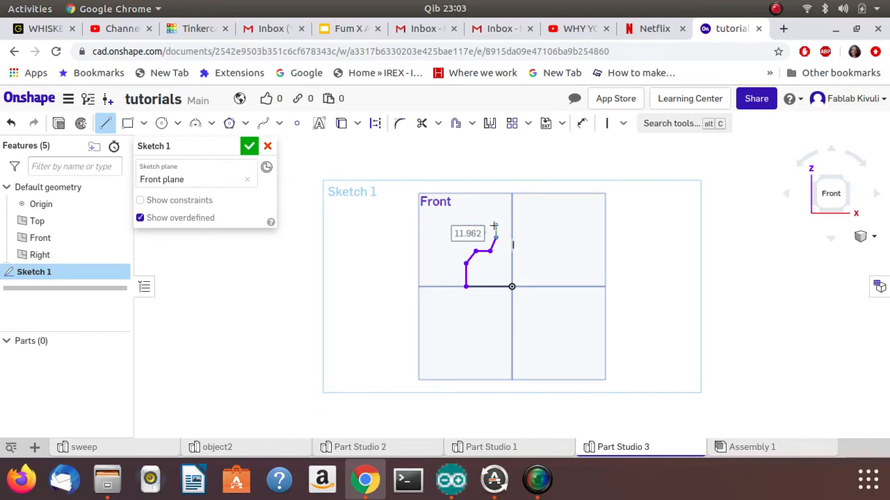
left_click(495, 226)
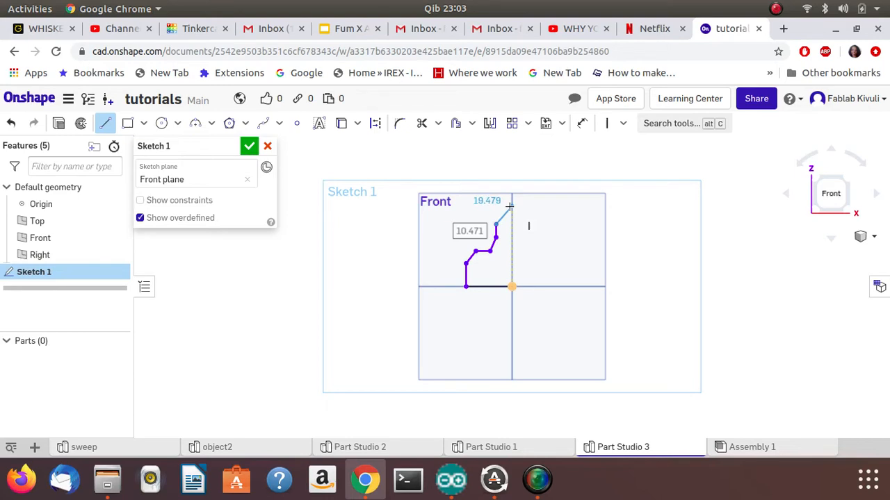
left_click(509, 207)
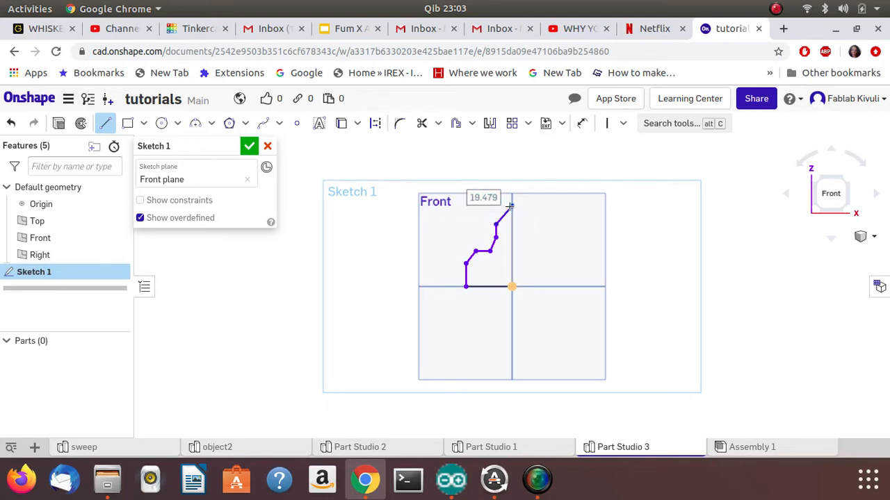
left_click(512, 286)
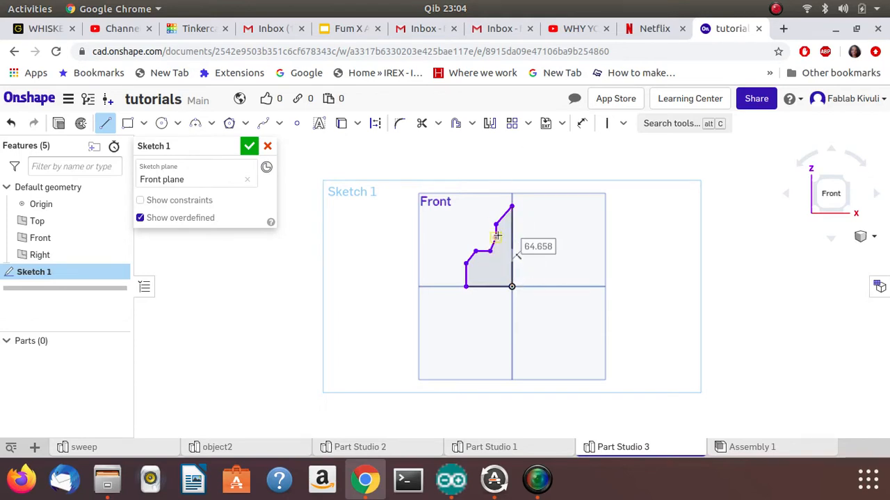
left_click(610, 126)
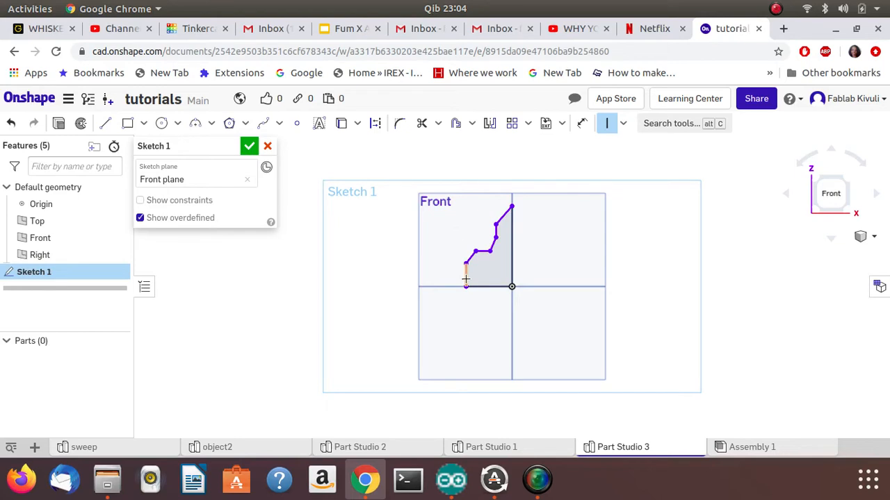
left_click(623, 124)
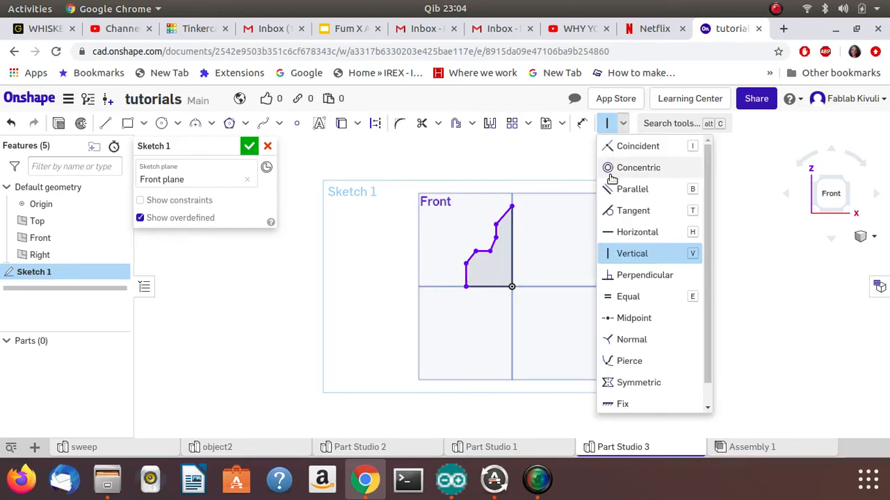
left_click(608, 233)
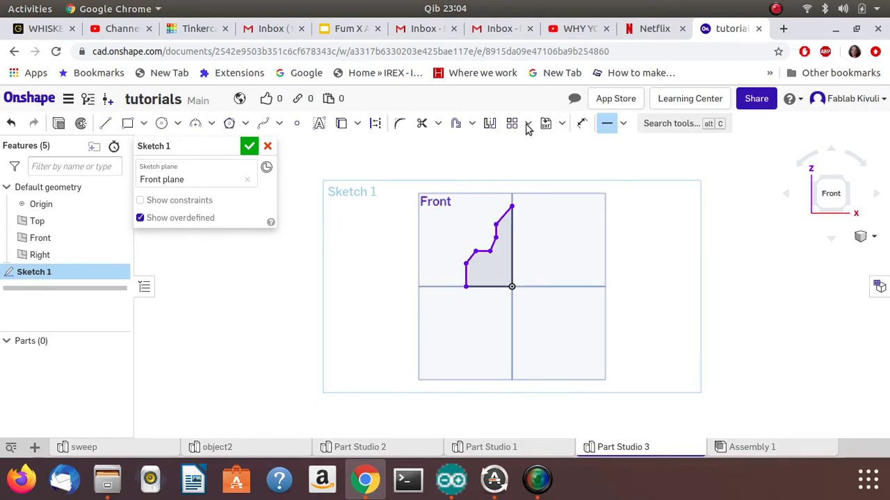
Dimension the profile's horizontal base line to 45 mm and finish the sketch
left_click(582, 123)
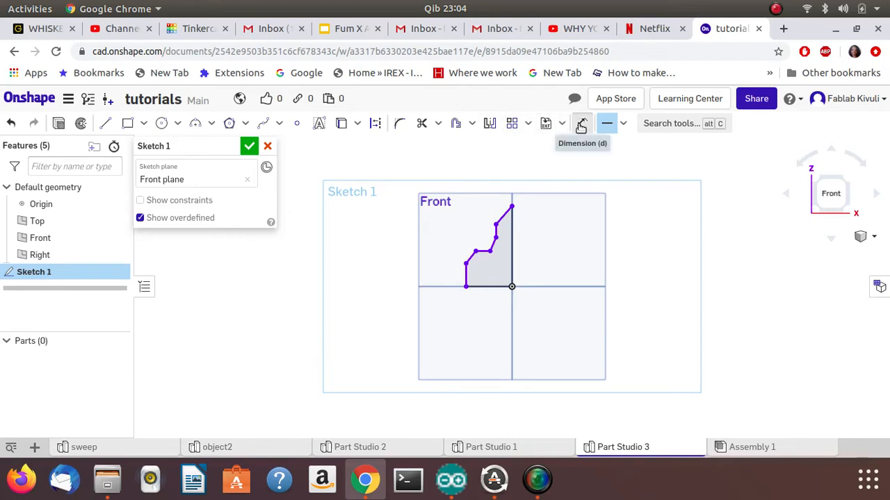
left_click(488, 286)
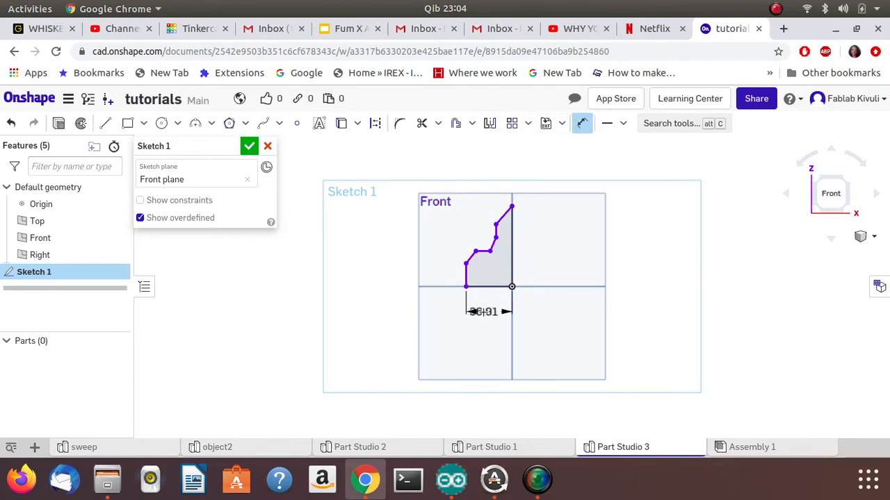
left_click(485, 313)
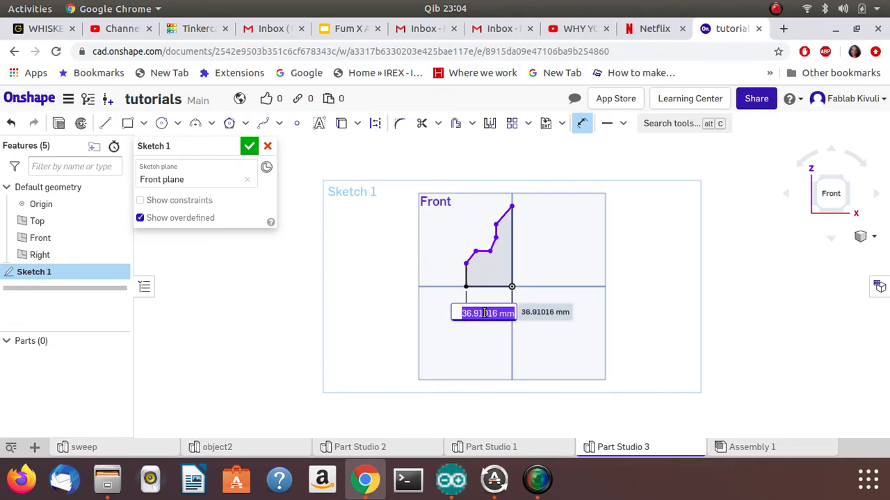
type("45")
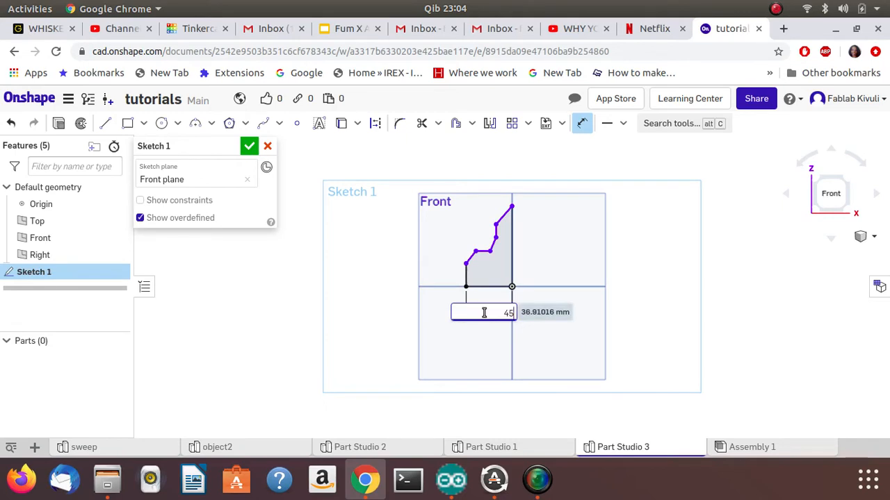
key("Return")
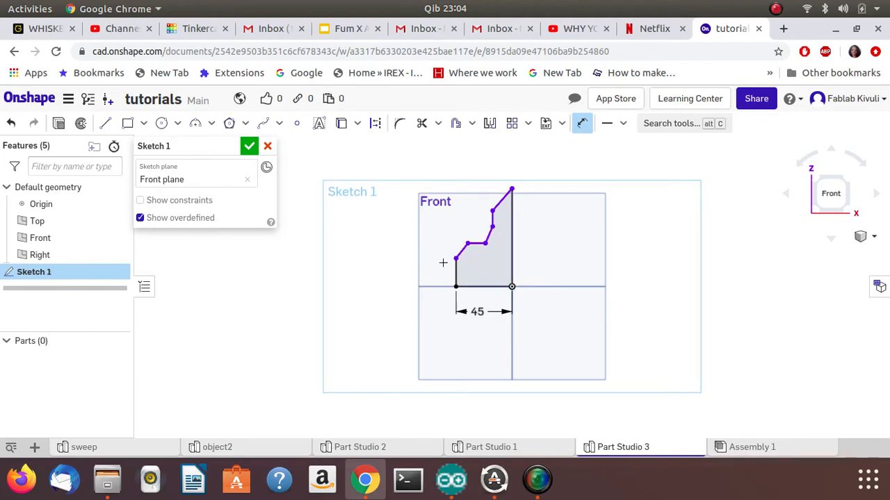
left_click(250, 148)
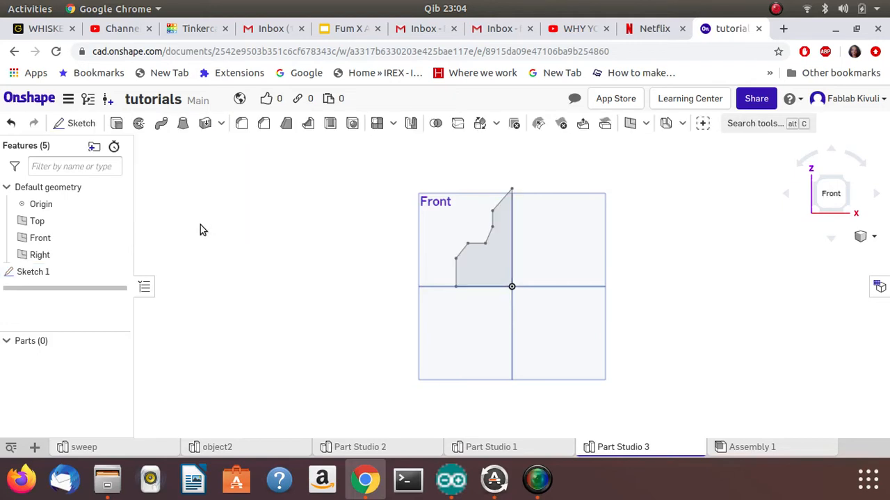
Revolve the sketched profile as a new solid in one direction around its vertical edge through the origin
left_click(139, 123)
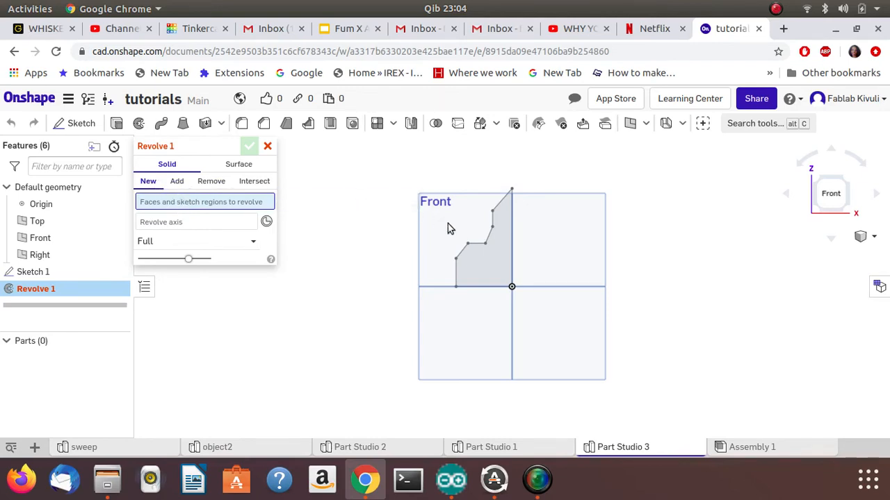
left_click(498, 250)
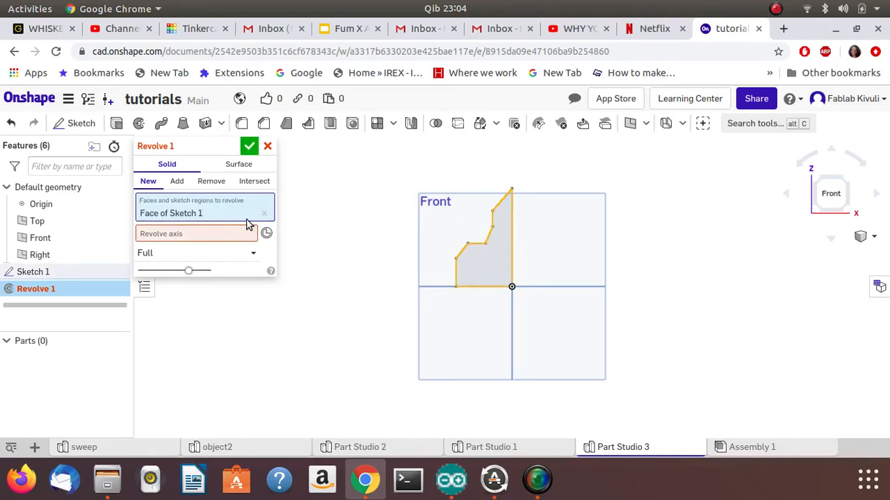
left_click(212, 237)
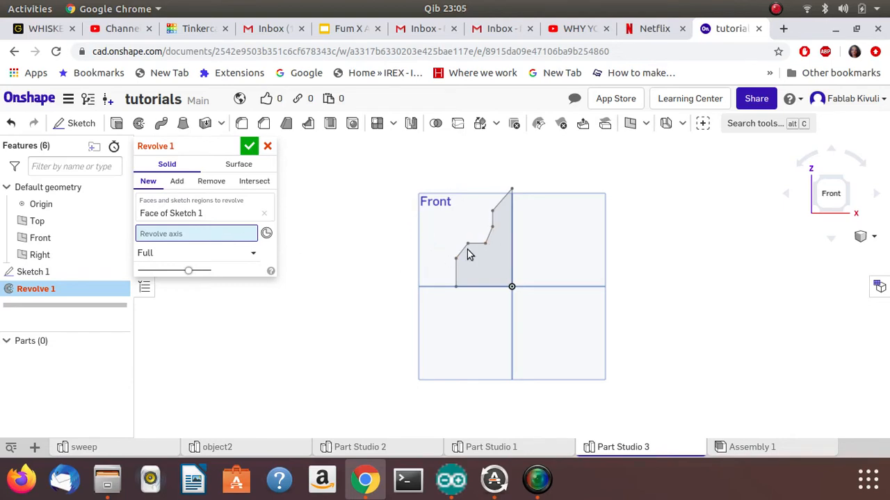
left_click(197, 253)
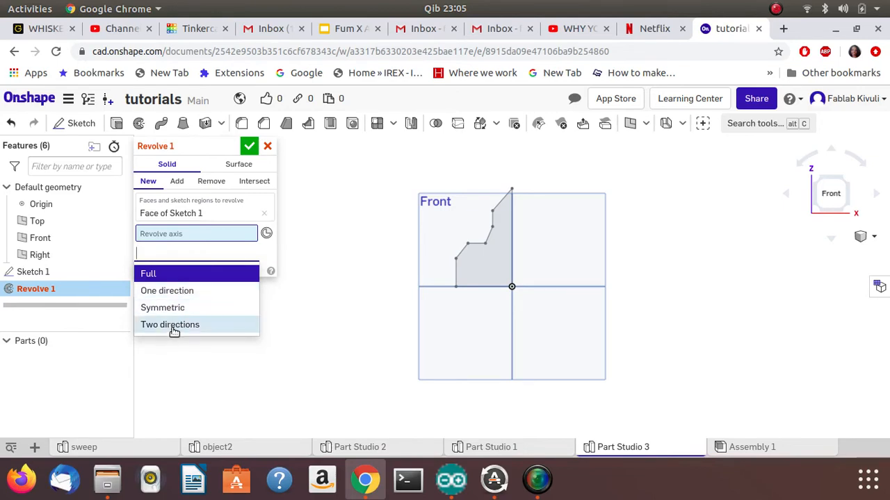
left_click(169, 292)
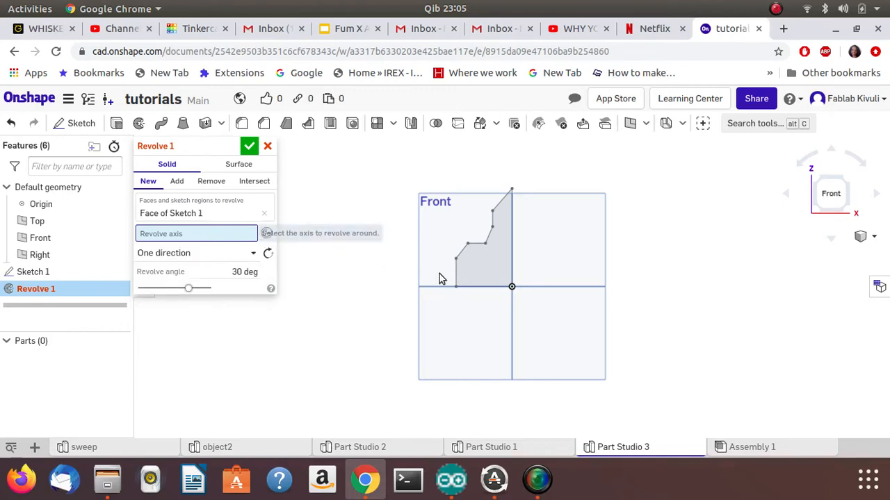
left_click(511, 273)
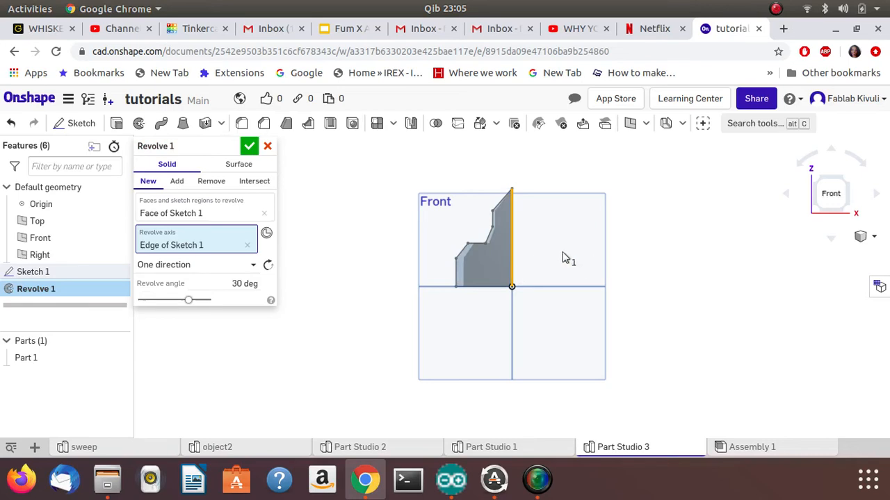
Set the one-direction revolve angle to 180 degrees and inspect the half-revolved solid
right_click_drag(565, 257, 589, 240)
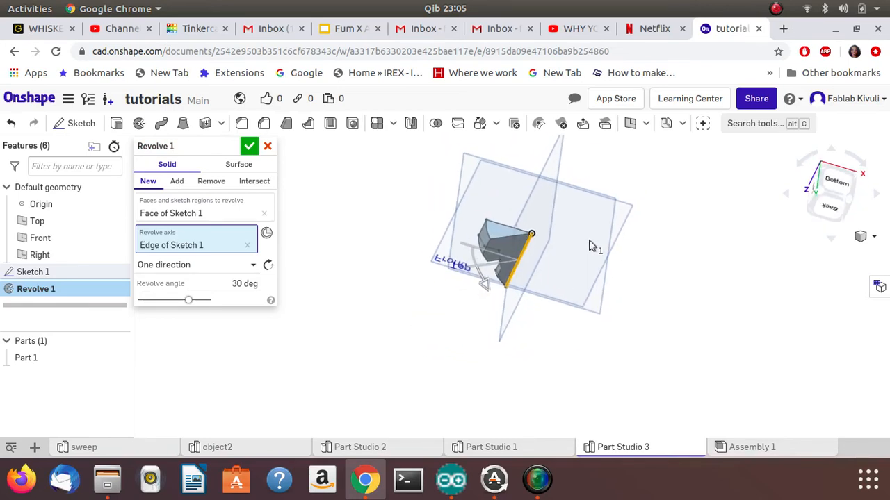
scroll(589, 239, "up", 3)
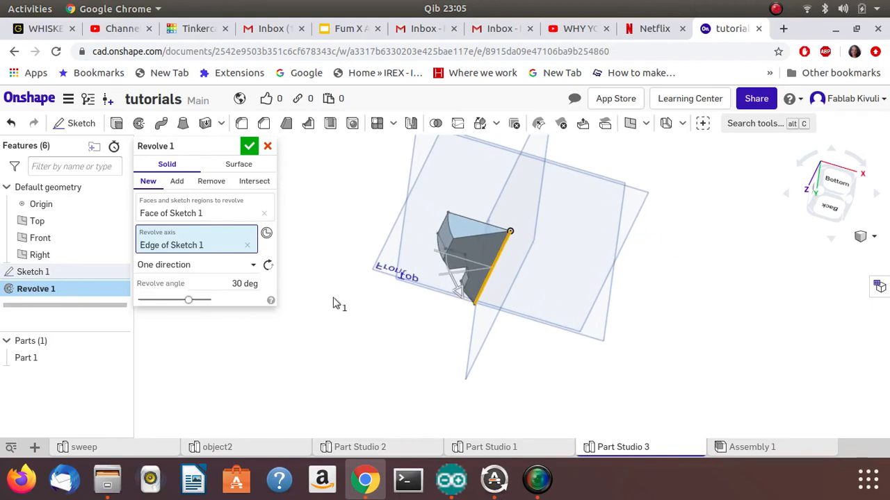
left_click(240, 285)
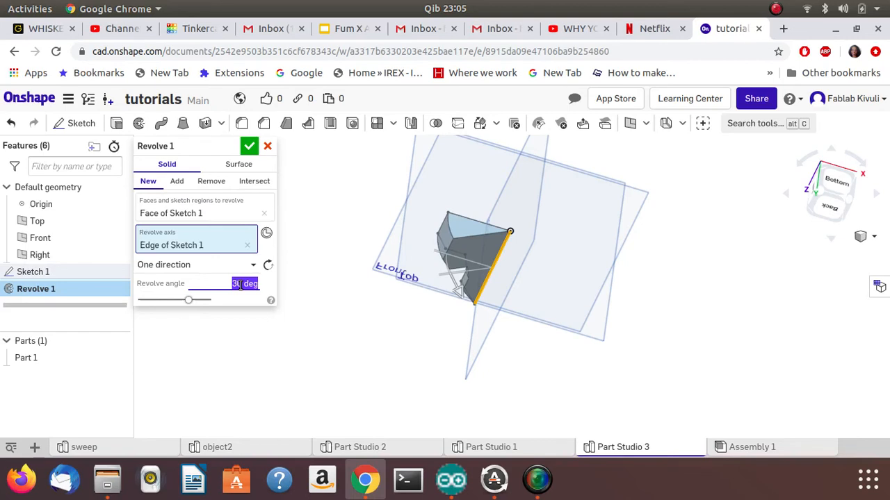
type("180")
key("Return")
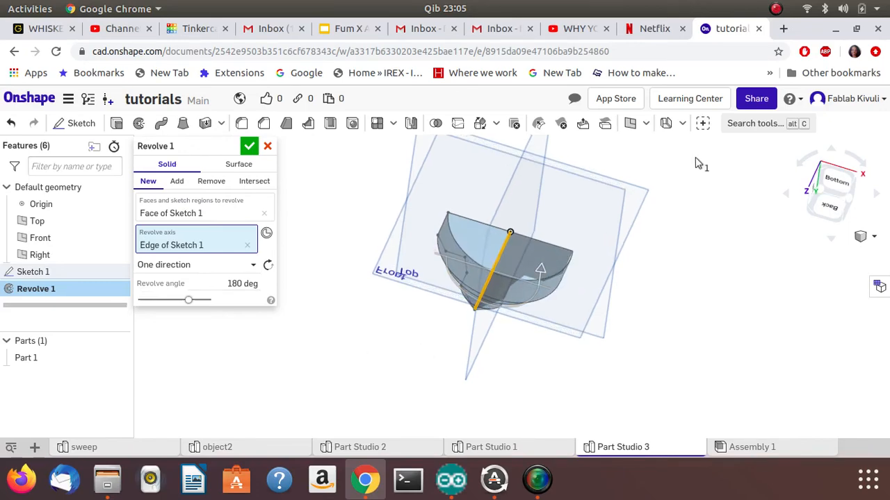
right_click_drag(699, 162, 612, 302)
right_click_drag(633, 221, 554, 297)
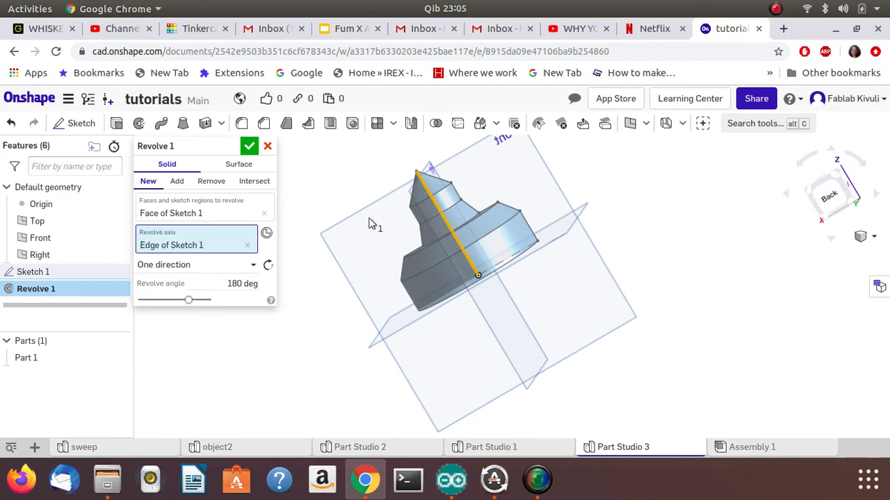
Change the revolve type to Full, inspect the solid from several sides, and accept the feature
left_click(178, 268)
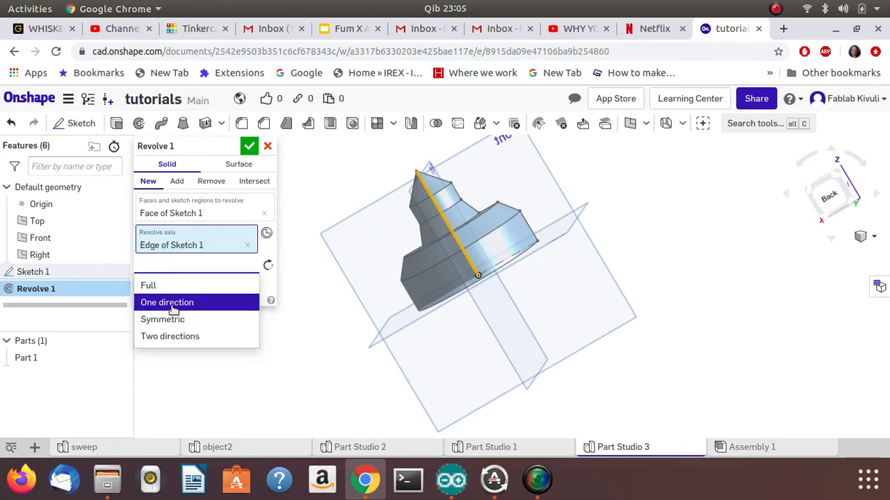
left_click(184, 286)
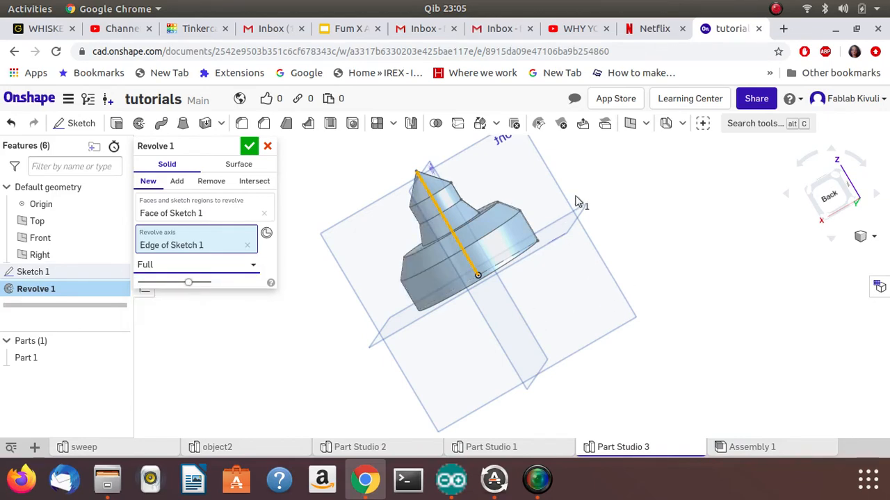
right_click_drag(584, 202, 673, 188)
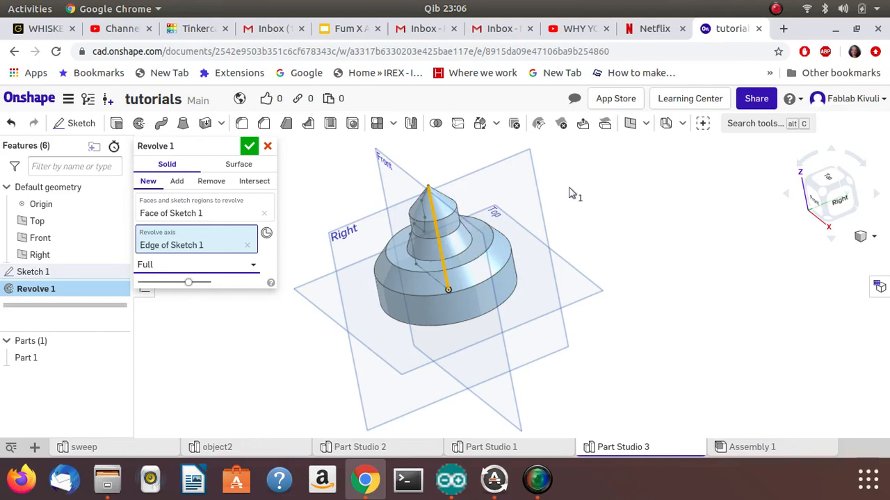
right_click_drag(569, 193, 645, 194)
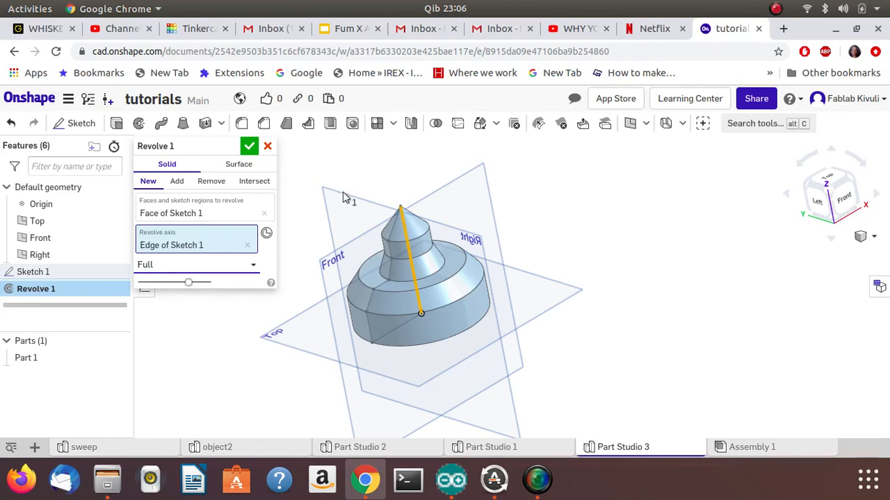
left_click(249, 147)
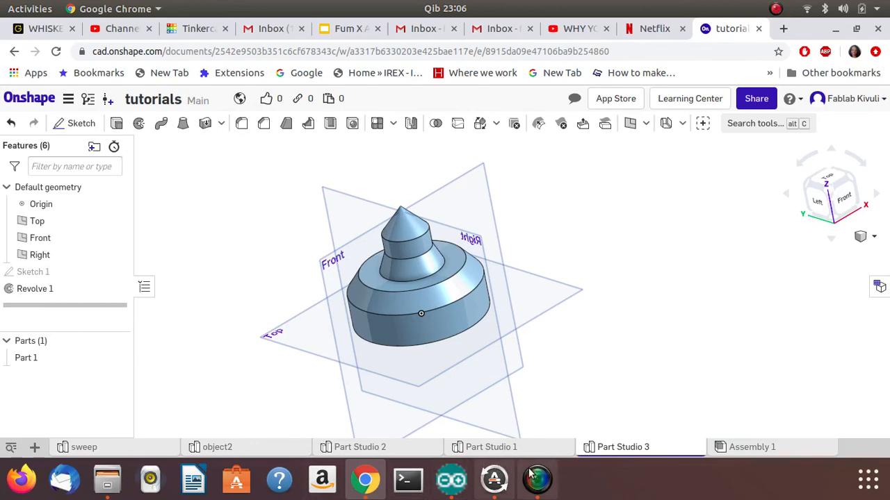
left_click(549, 478)
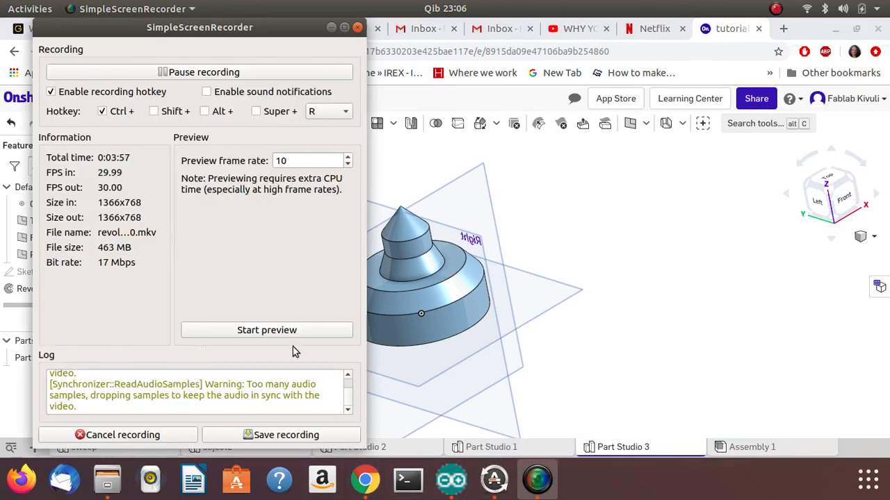